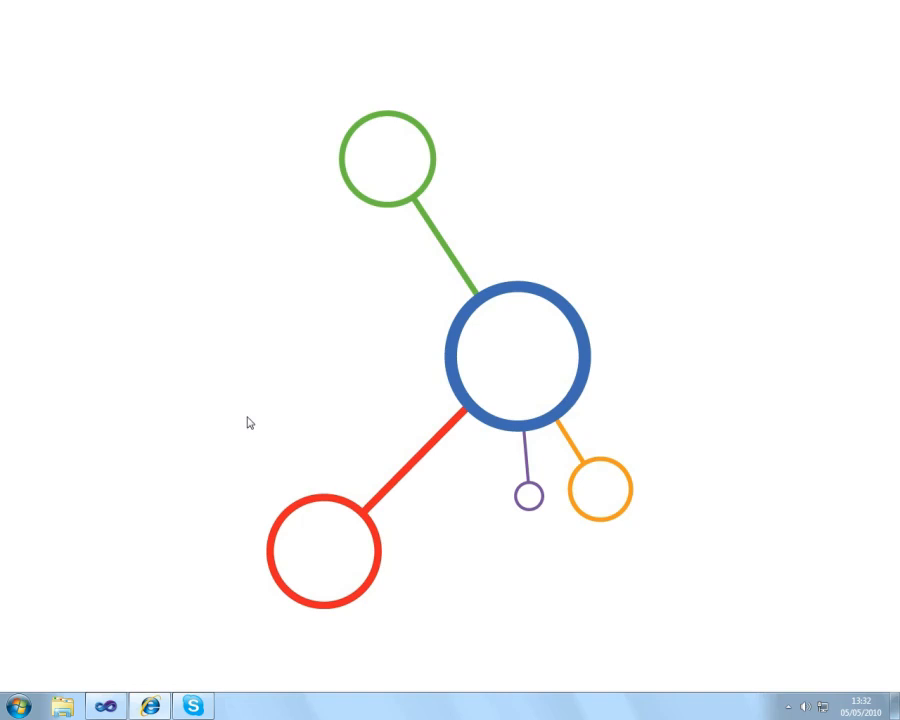
Step: Restore the Visual Studio window with the BCSMetaManDemonstration solution and empty CustomerECT diagram
{"action": "left_click", "coordinate": [105, 706]}
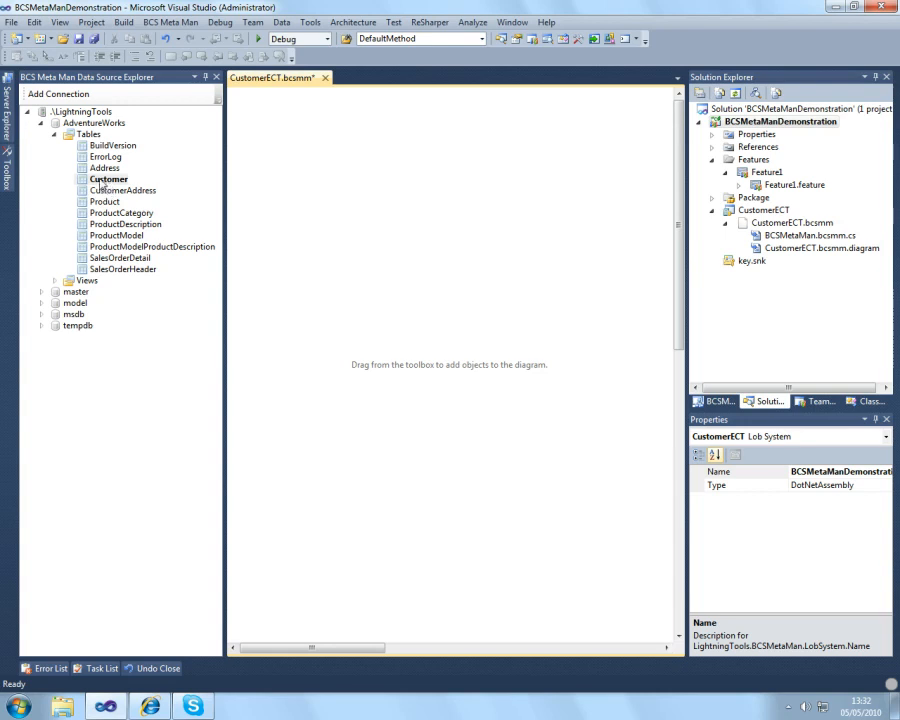
Step: Generate a Customer entity from the Customer table with CustomerID identifier and default finder methods
{"action": "left_click_drag", "start_coordinate": [108, 179], "coordinate": [383, 233]}
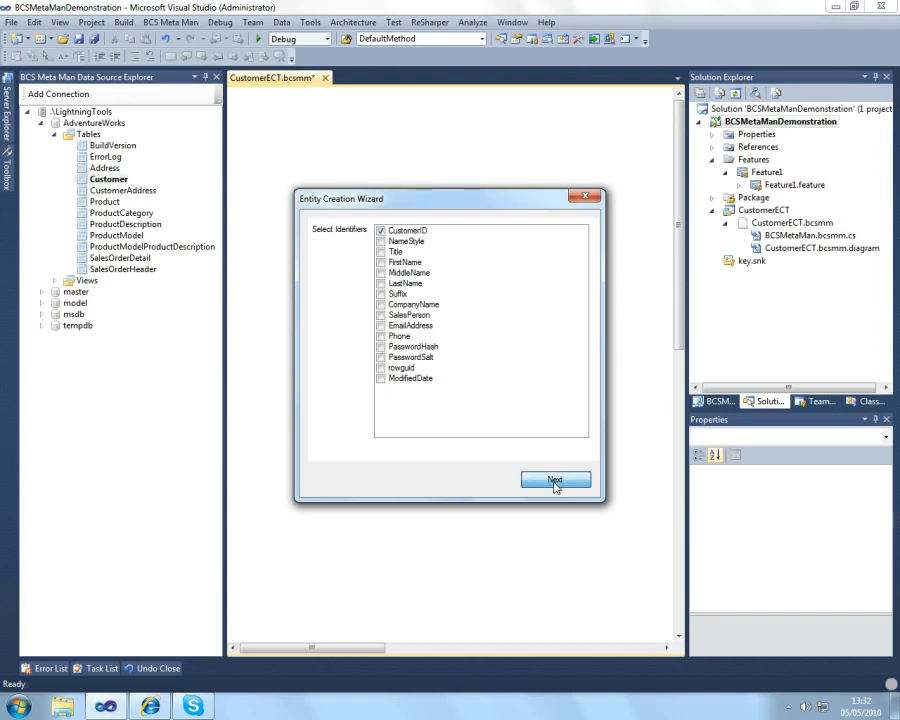
{"action": "left_click", "coordinate": [555, 481]}
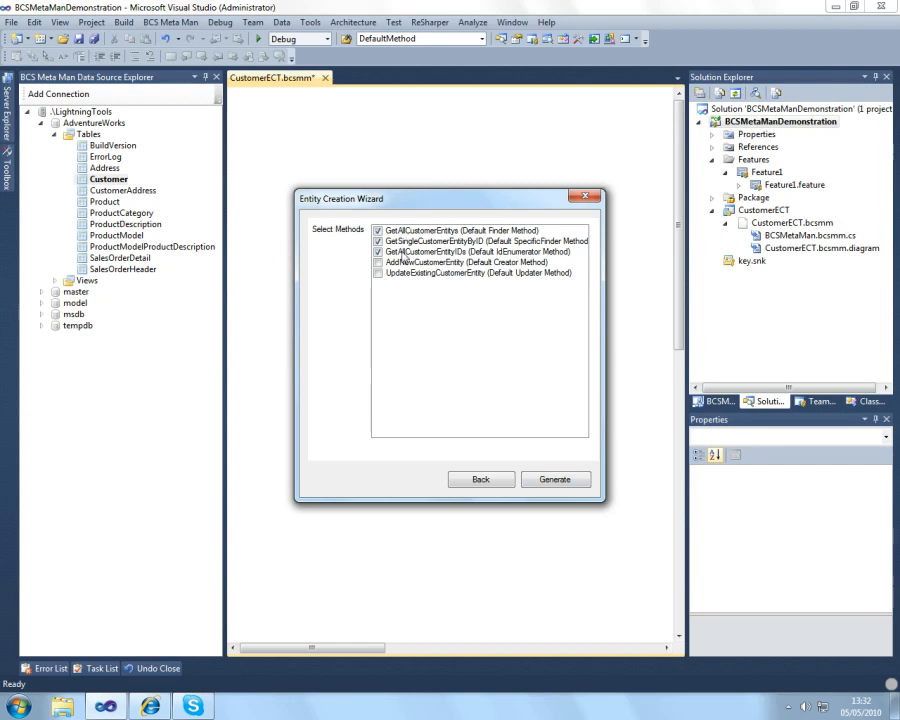
{"action": "left_click", "coordinate": [569, 481]}
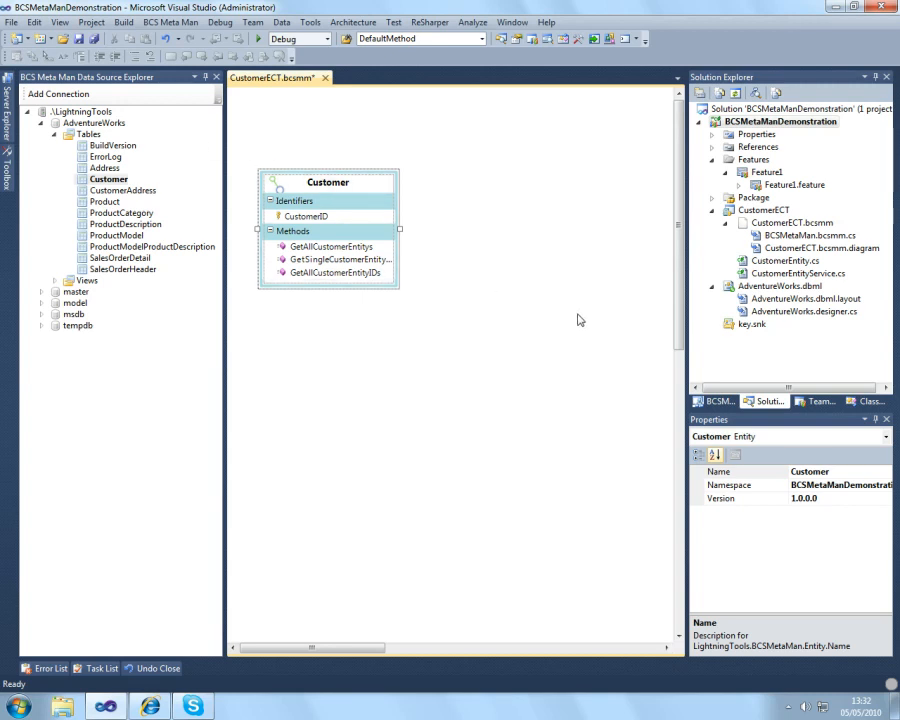
Step: Save the CustomerECT model and deploy the project to SharePoint
{"action": "key", "text": "ctrl+s"}
{"action": "right_click", "coordinate": [770, 121]}
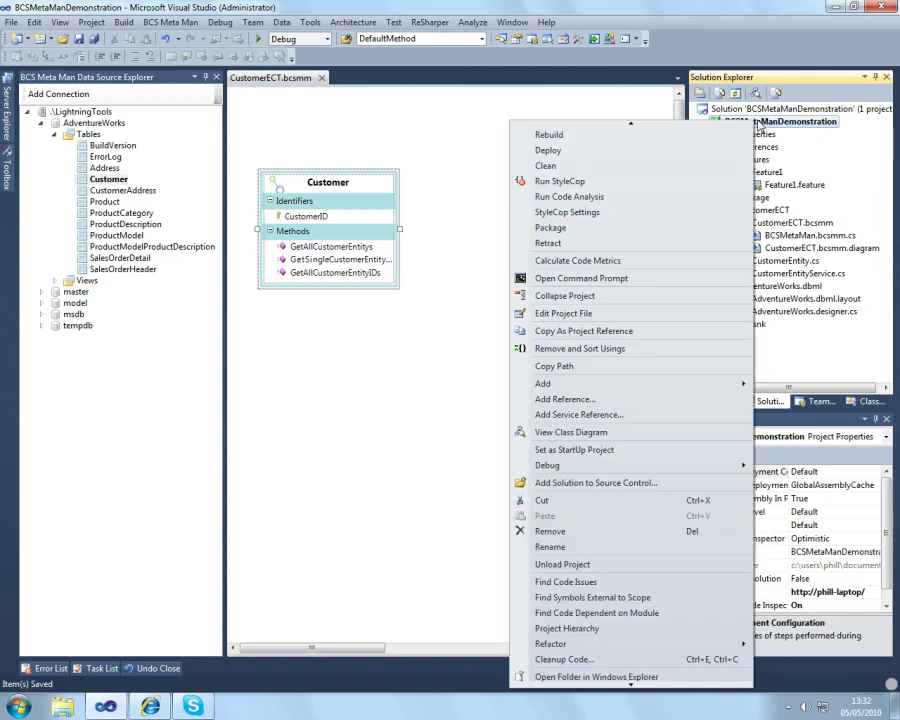
{"action": "left_click", "coordinate": [711, 152]}
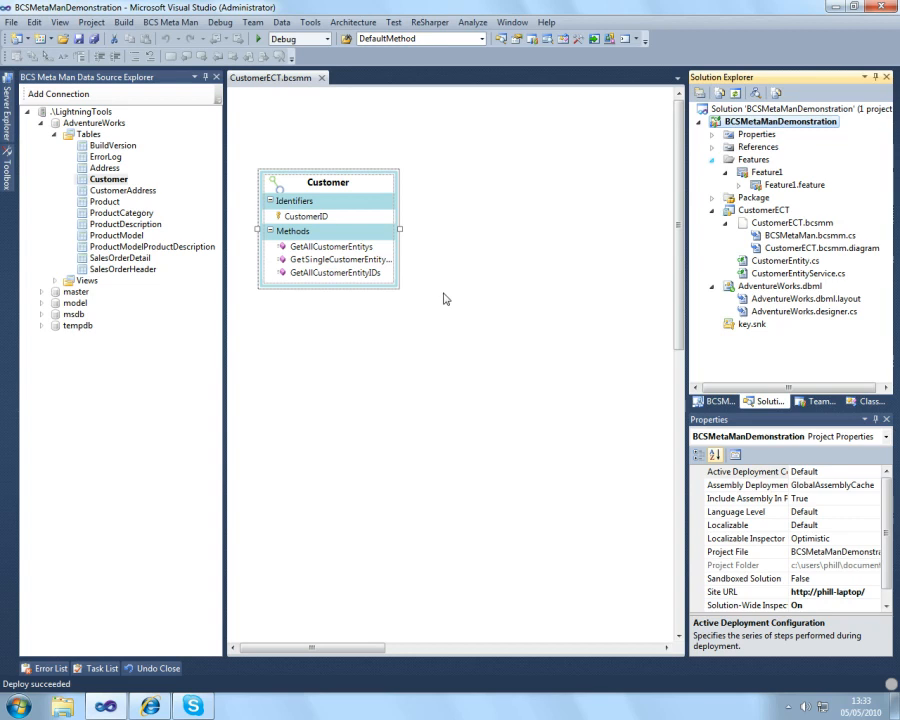
Step: Switch to the SharePoint home page in Internet Explorer
{"action": "left_click", "coordinate": [194, 706]}
{"action": "left_click", "coordinate": [150, 706]}
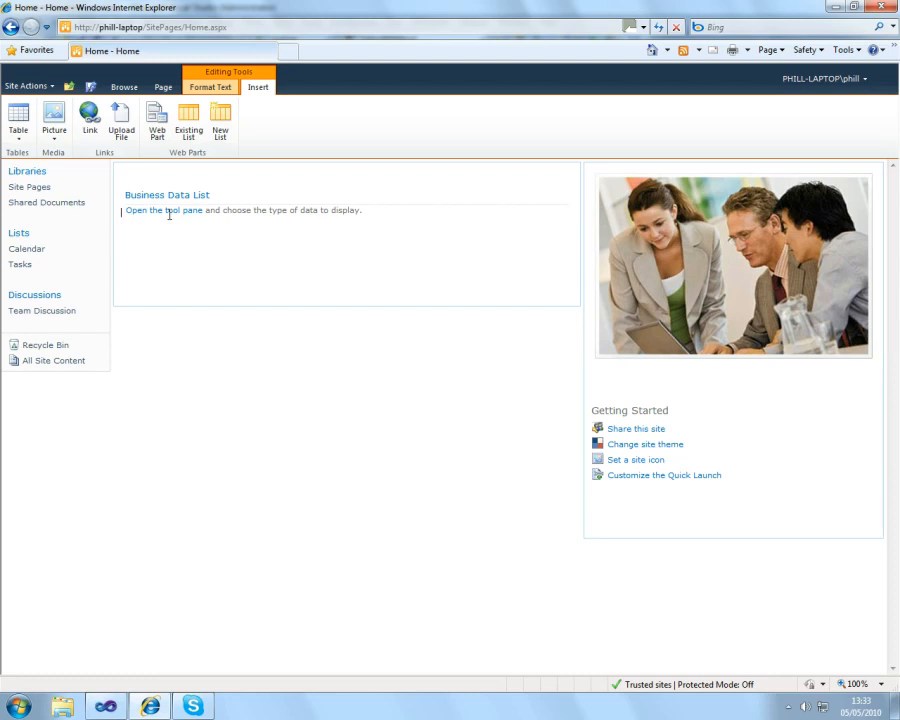
{"action": "mouse_move", "coordinate": [164, 210]}
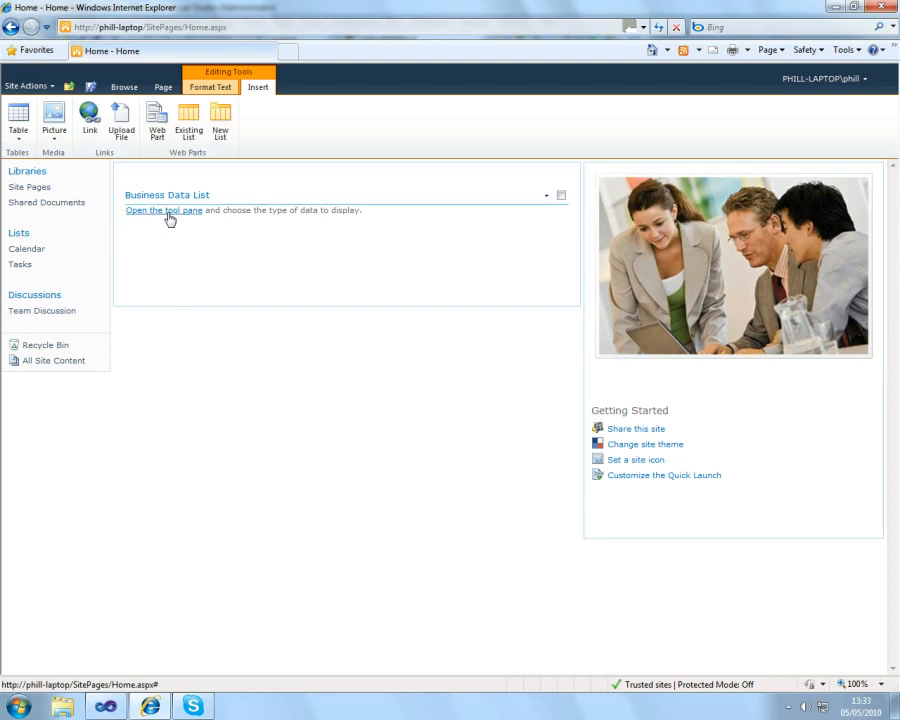
Step: Show the Business Data List's tool pane and its External Content Type Picker listing CustomerECT
{"action": "left_click", "coordinate": [170, 214]}
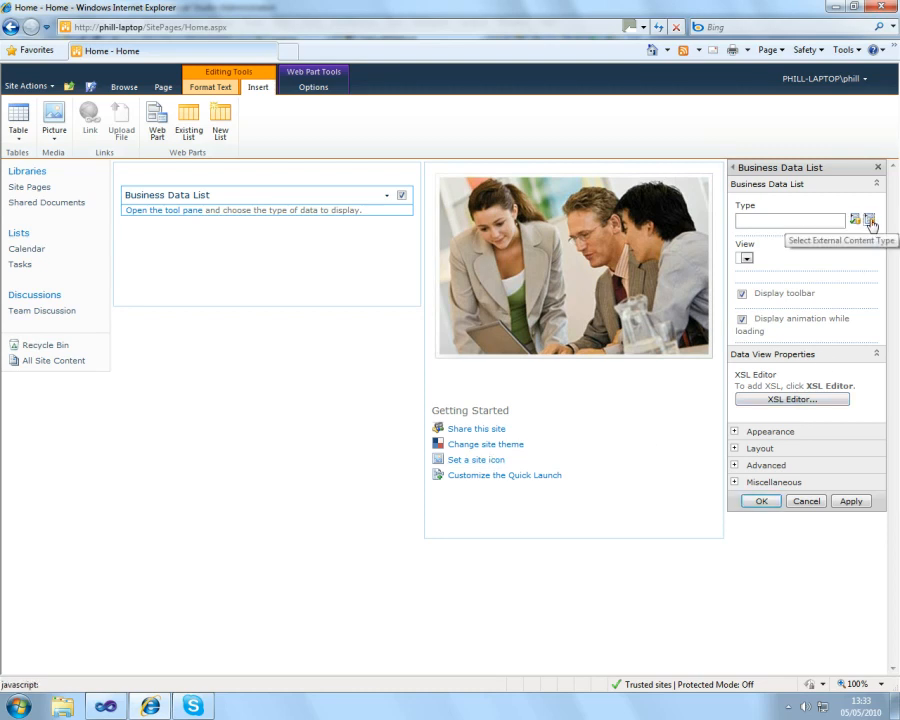
{"action": "left_click", "coordinate": [871, 221]}
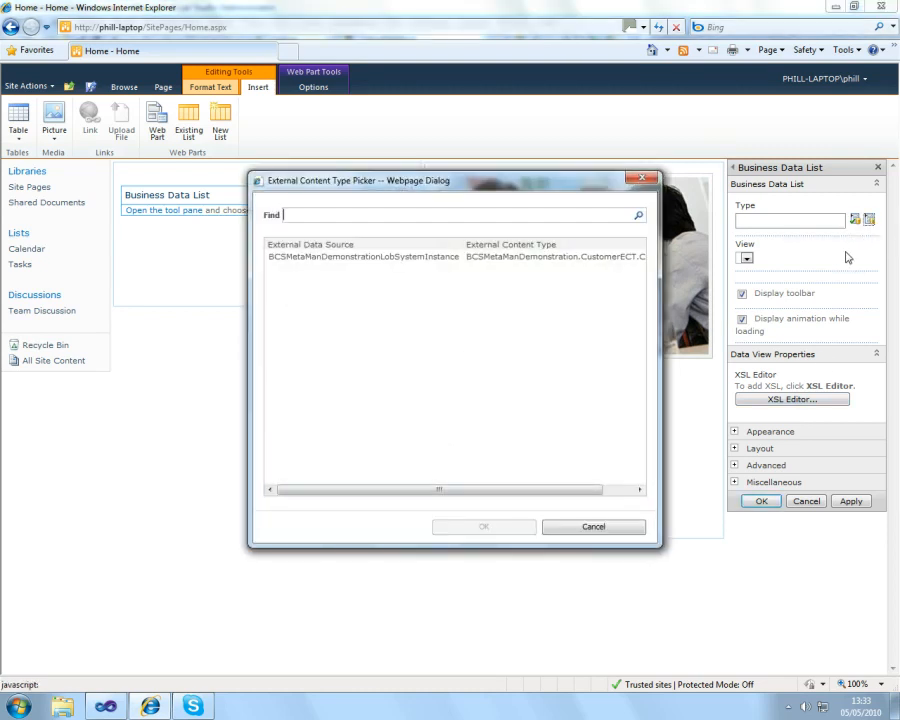
Step: Select the BCSMetaManDemonstration CustomerECT content type and apply it to the Business Data List
{"action": "left_click", "coordinate": [415, 257]}
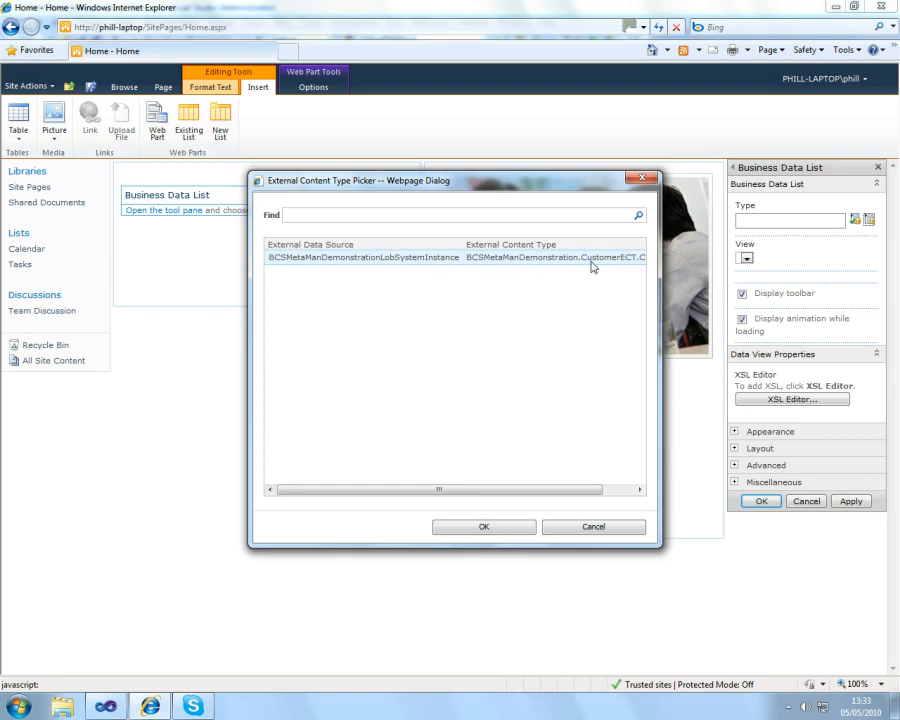
{"action": "left_click", "coordinate": [484, 527]}
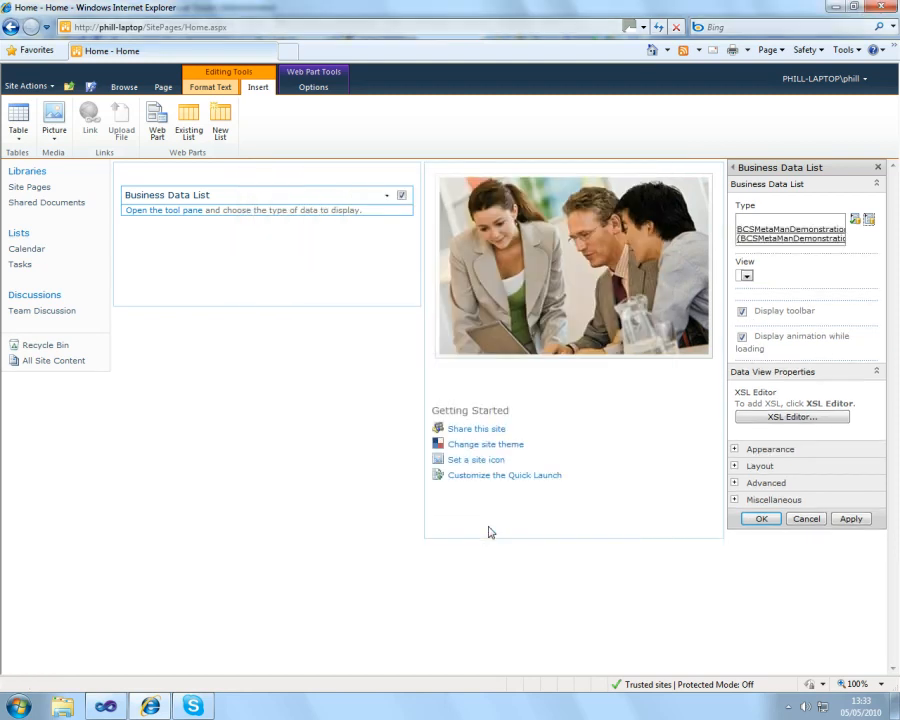
{"action": "left_click", "coordinate": [762, 518]}
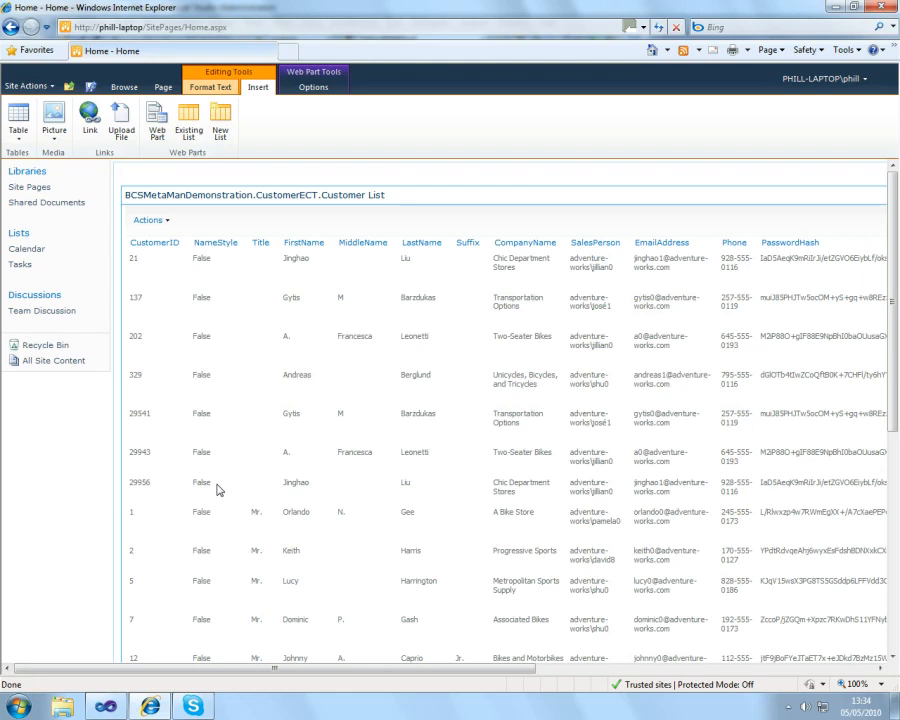
Step: Return to Visual Studio after the Customer List loads with AdventureWorks records
{"action": "key", "text": "alt+Tab"}
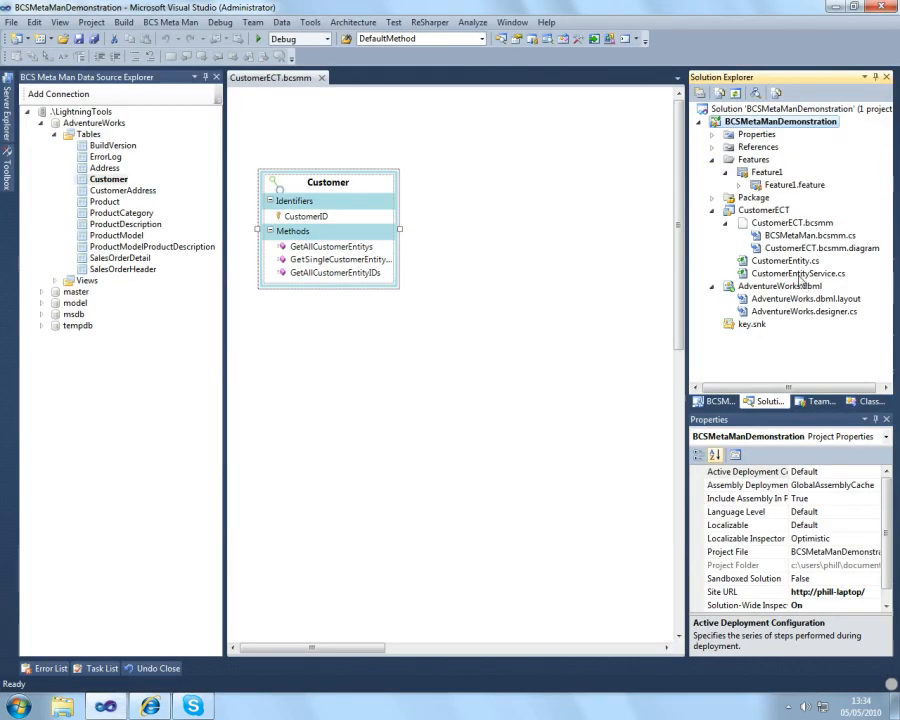
Step: Review the generated CustomerEntityService.cs code, then return to the CustomerECT.bcsmm diagram
{"action": "double_click", "coordinate": [798, 273]}
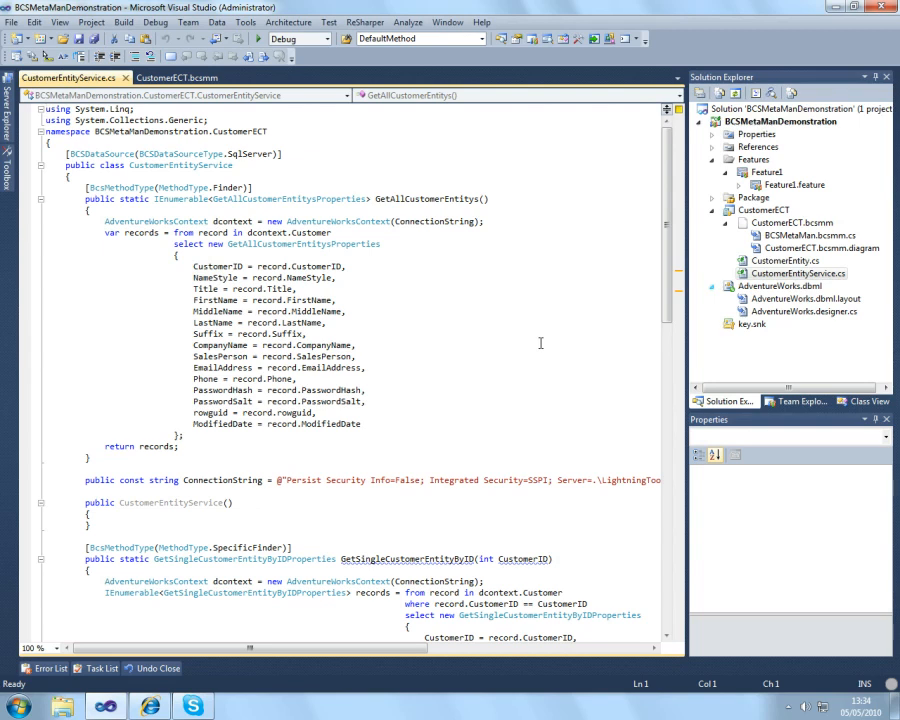
{"action": "left_click", "coordinate": [170, 79]}
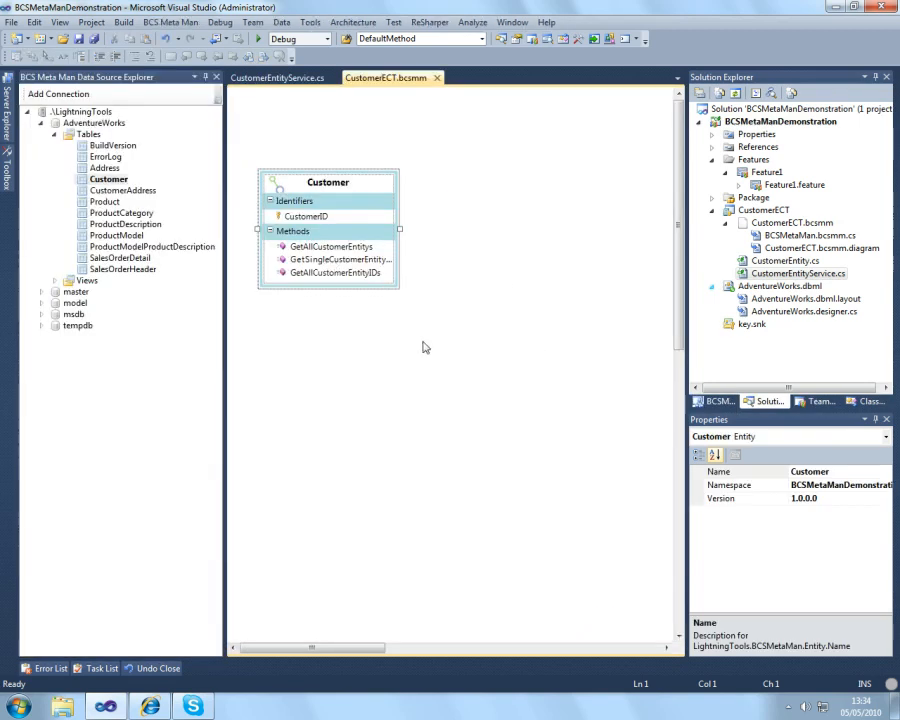